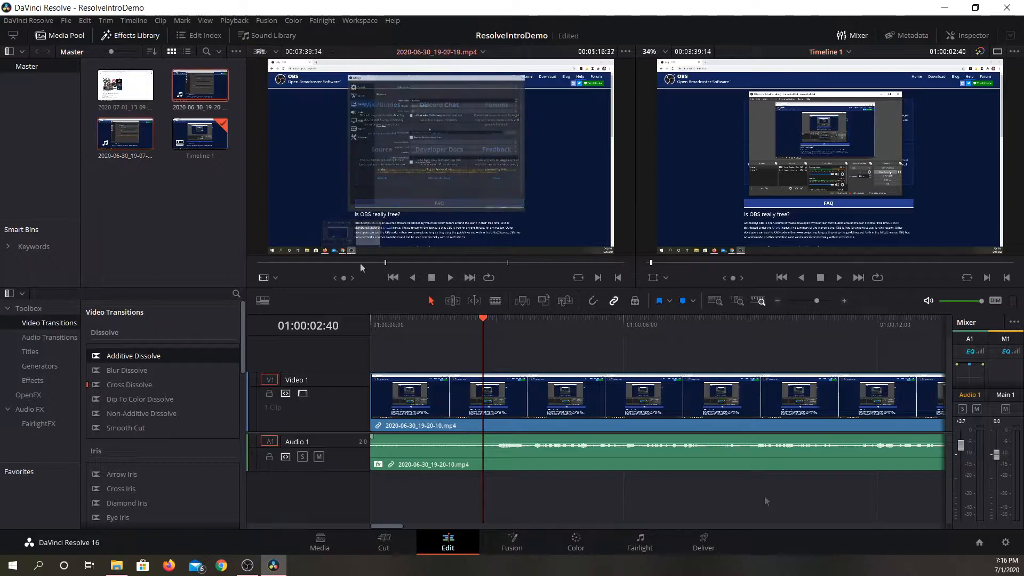
Mark an in point at 00:00:37:52 on the source clip 2020-06-30_19-20-10.mp4.
{"action": "left_click", "coordinate": [303, 265]}
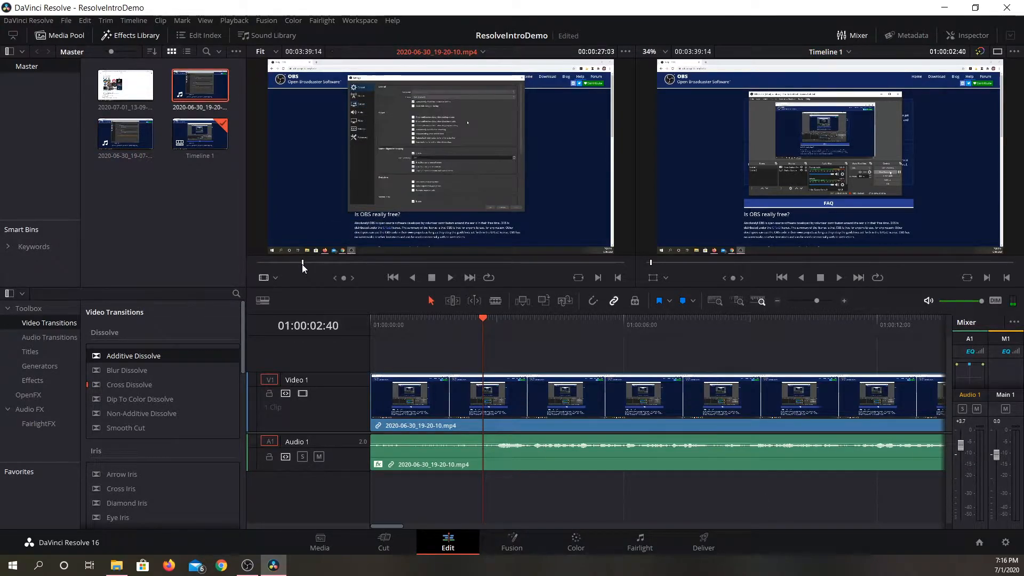
{"action": "left_click", "coordinate": [309, 264]}
{"action": "left_click", "coordinate": [320, 263]}
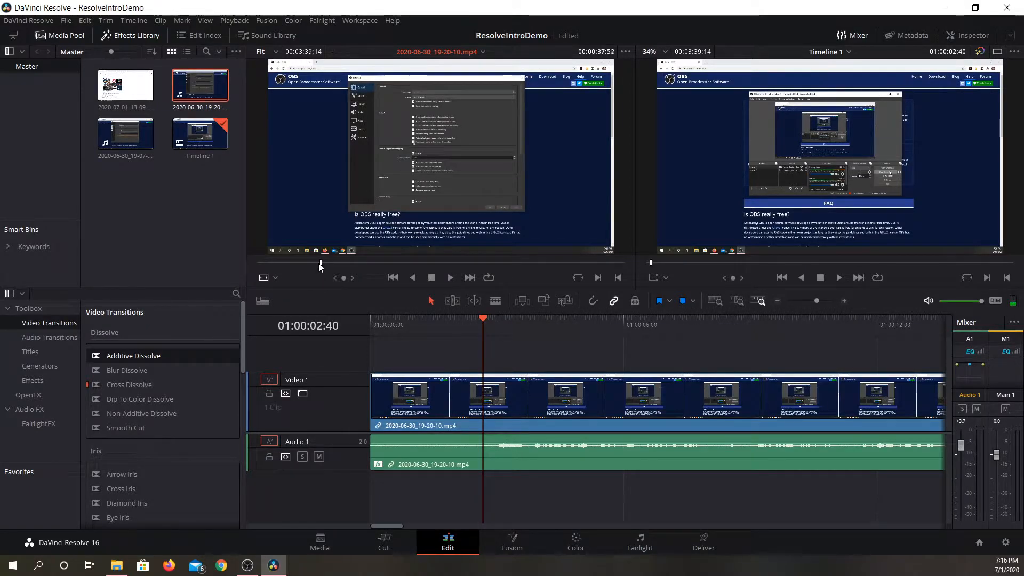
{"action": "left_click", "coordinate": [598, 278]}
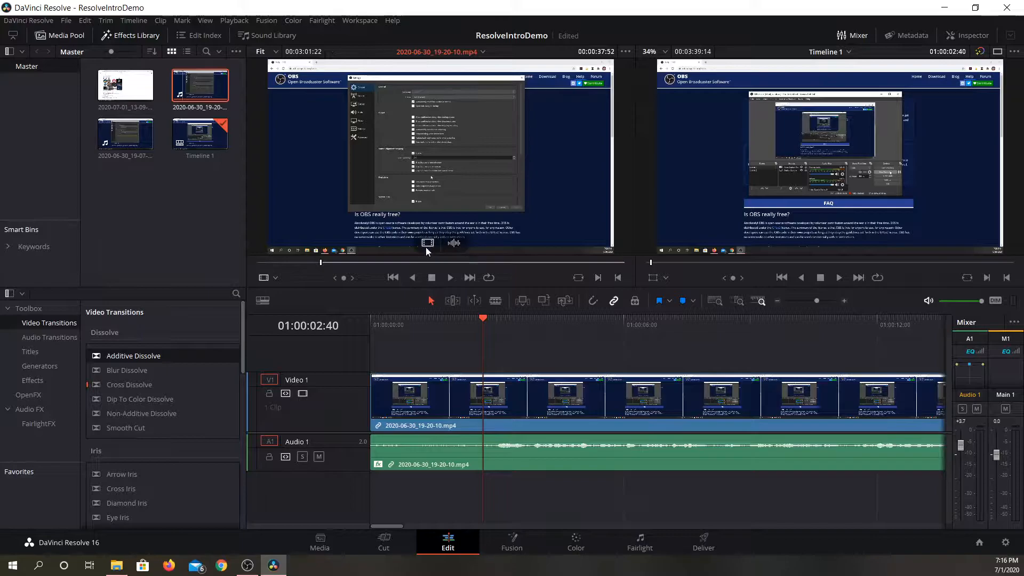
Mark the source clip's out point at 00:02:53:43 and append the marked range after the existing clip on Video 1.
{"action": "left_click", "coordinate": [546, 264]}
{"action": "left_click", "coordinate": [548, 265]}
{"action": "left_click", "coordinate": [616, 278]}
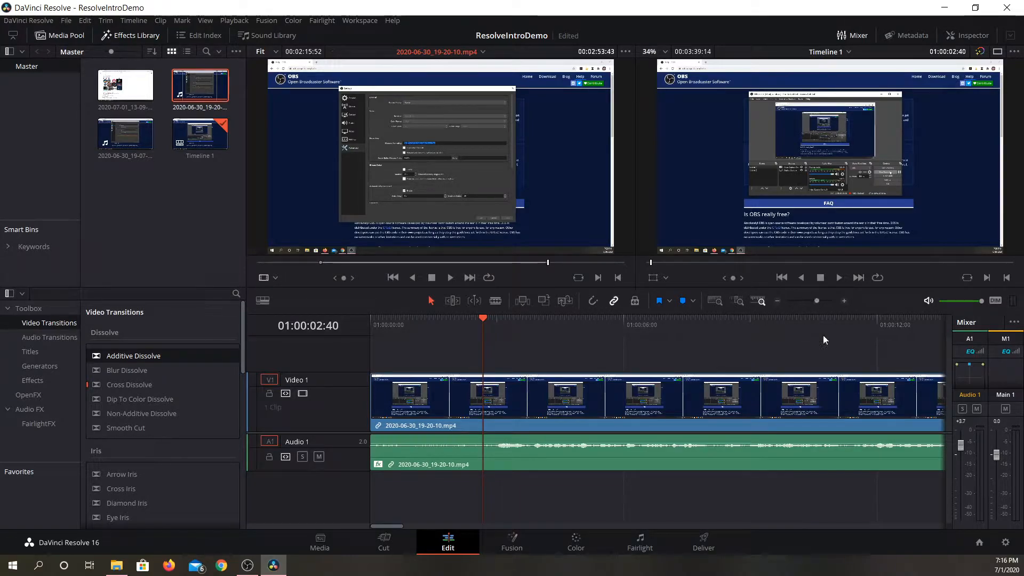
{"action": "left_click_drag", "start_coordinate": [817, 303], "coordinate": [802, 304]}
{"action": "left_click_drag", "start_coordinate": [423, 171], "coordinate": [694, 392]}
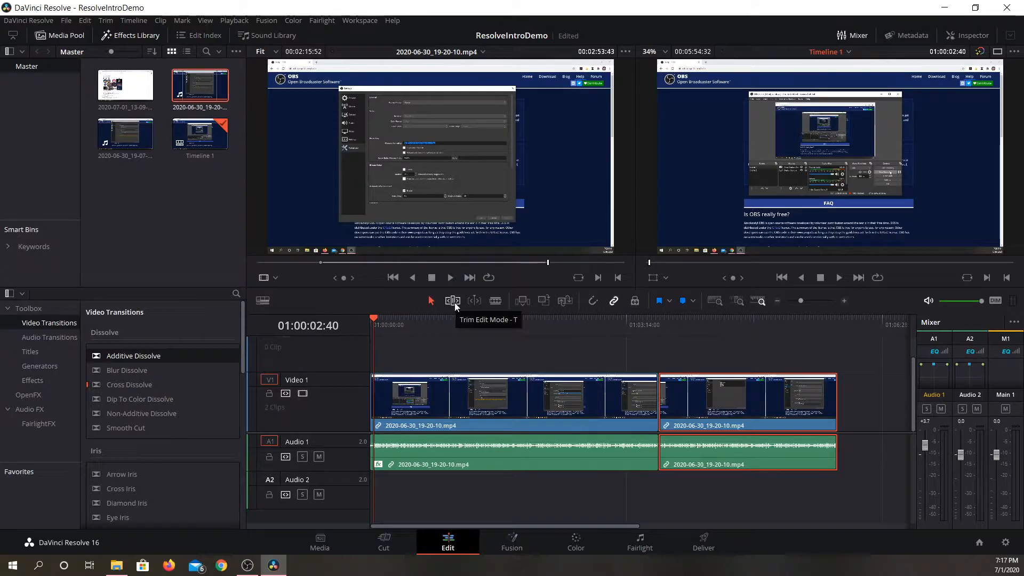
Split the appended clip near its middle with the Blade tool and return to Selection Mode.
{"action": "left_click", "coordinate": [495, 301]}
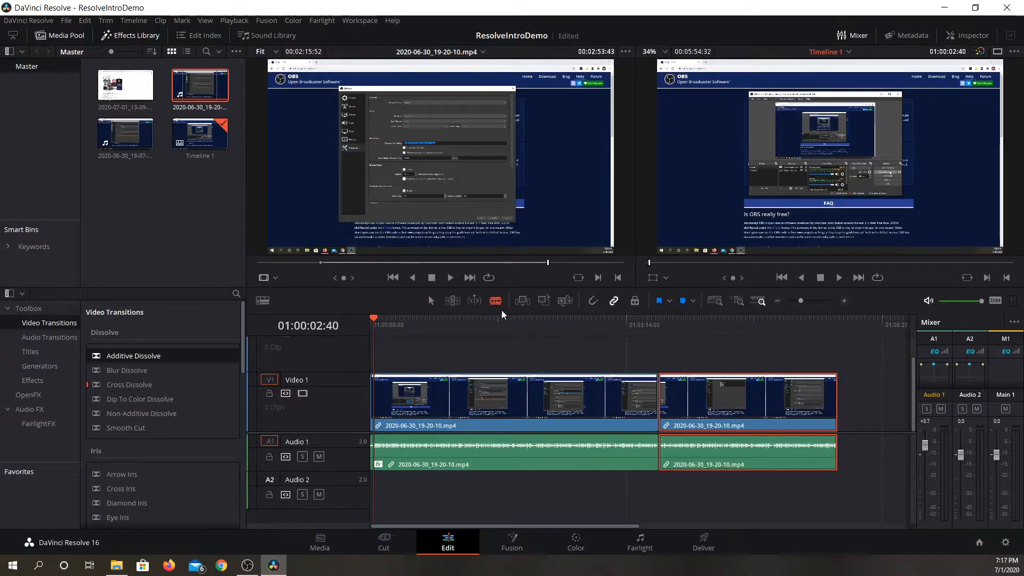
{"action": "left_click", "coordinate": [746, 408]}
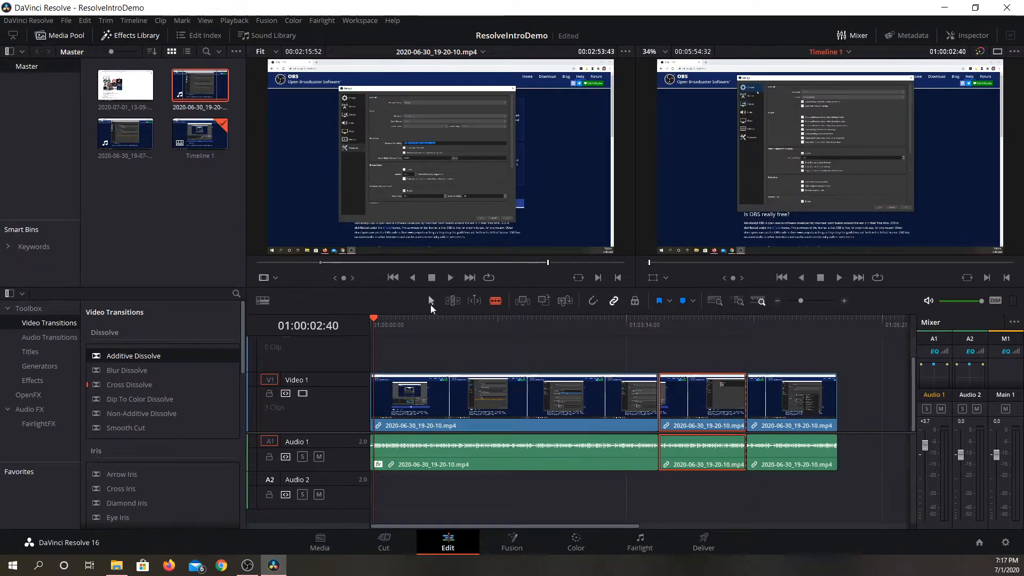
{"action": "left_click", "coordinate": [430, 305]}
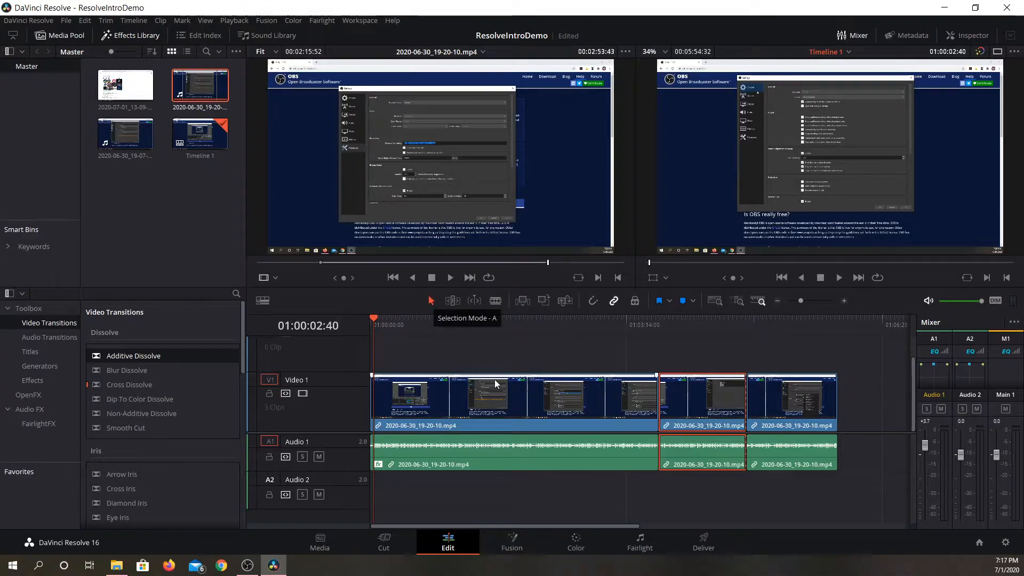
On the Cut page, split the first timeline clip at 01:00:07:04.
{"action": "left_click", "coordinate": [394, 544]}
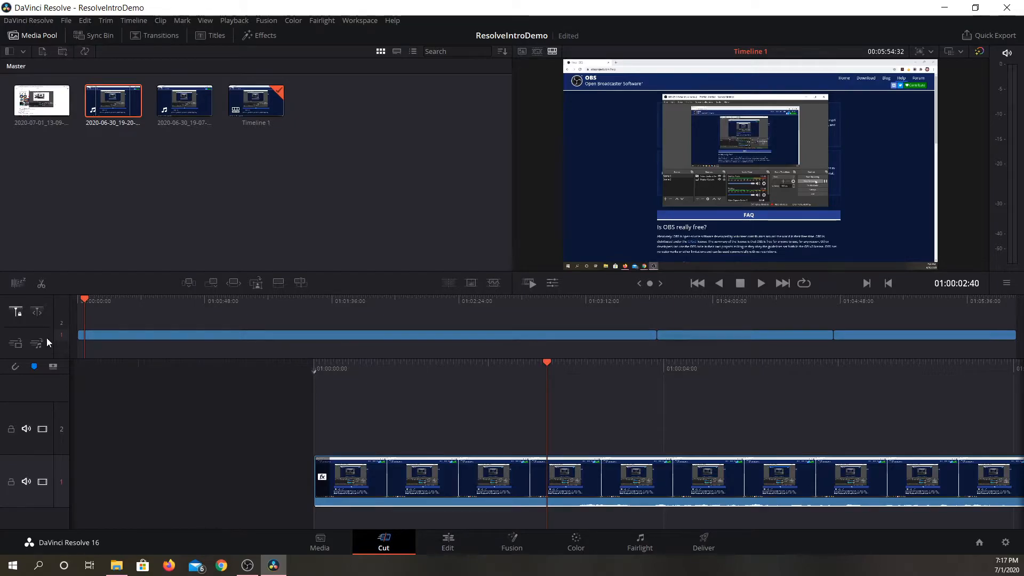
{"action": "left_click_drag", "start_coordinate": [536, 362], "coordinate": [267, 362]}
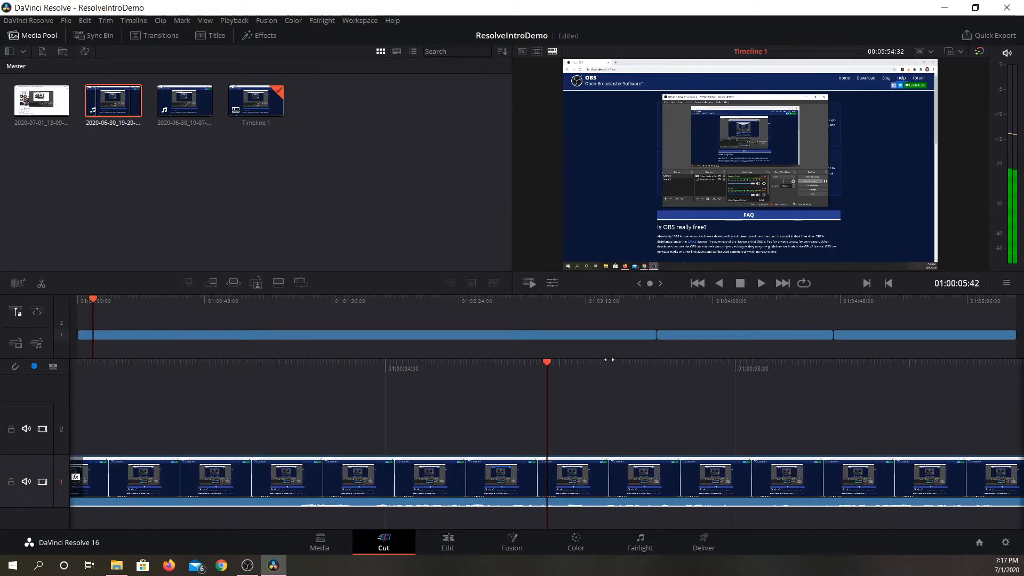
{"action": "left_click_drag", "start_coordinate": [590, 361], "coordinate": [423, 389]}
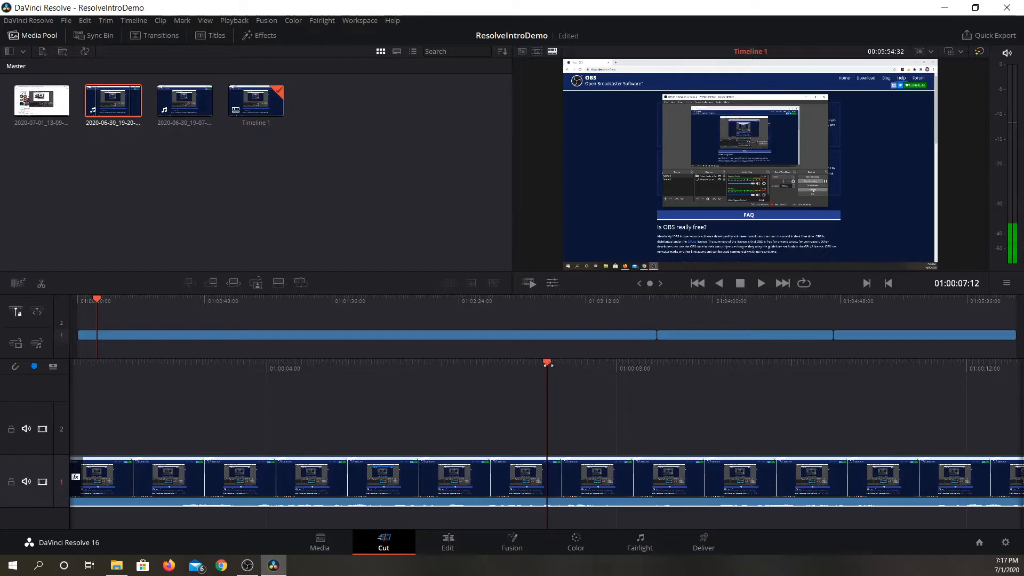
{"action": "left_click_drag", "start_coordinate": [552, 362], "coordinate": [561, 365]}
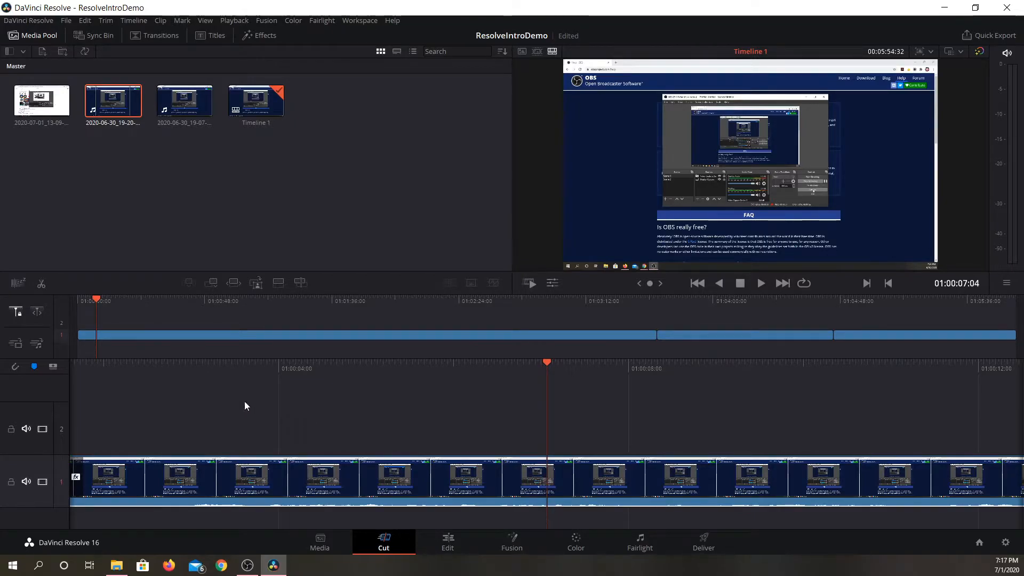
{"action": "left_click", "coordinate": [43, 286]}
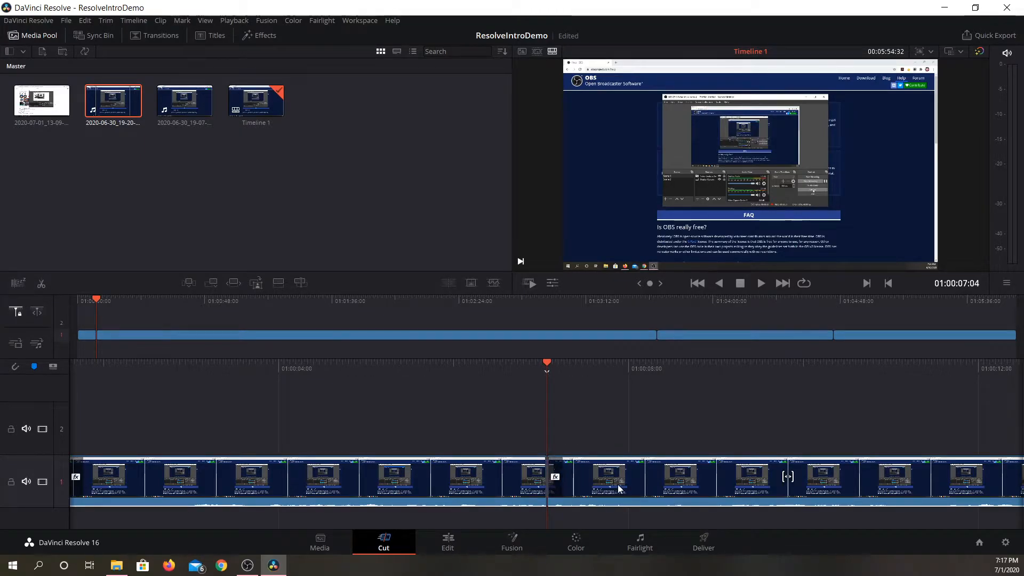
Delete the long clip following the cut at 01:00:07:04 and undo that deletion.
{"action": "left_click", "coordinate": [658, 488]}
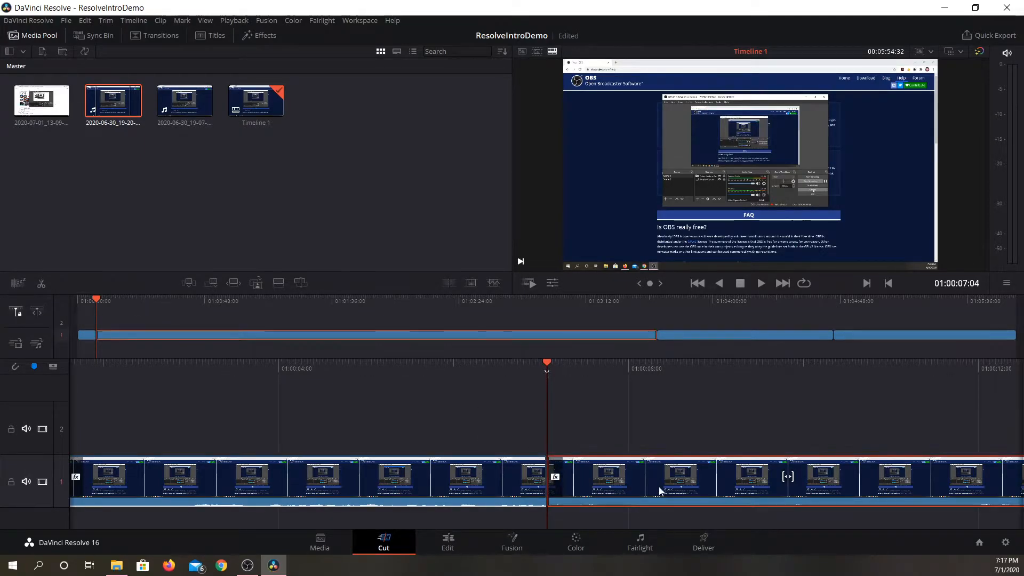
{"action": "key", "text": "Delete"}
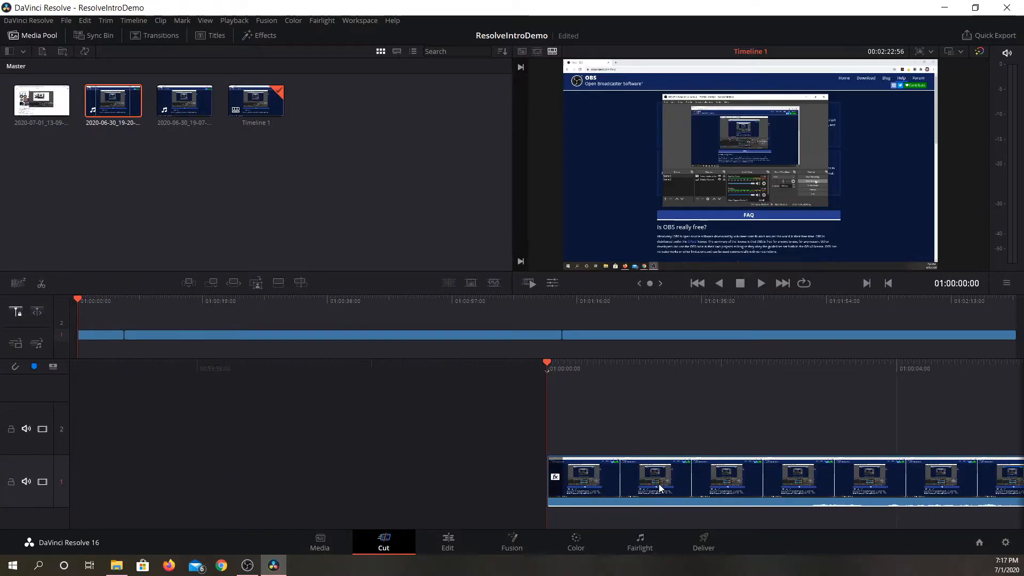
{"action": "key", "text": "ctrl+z"}
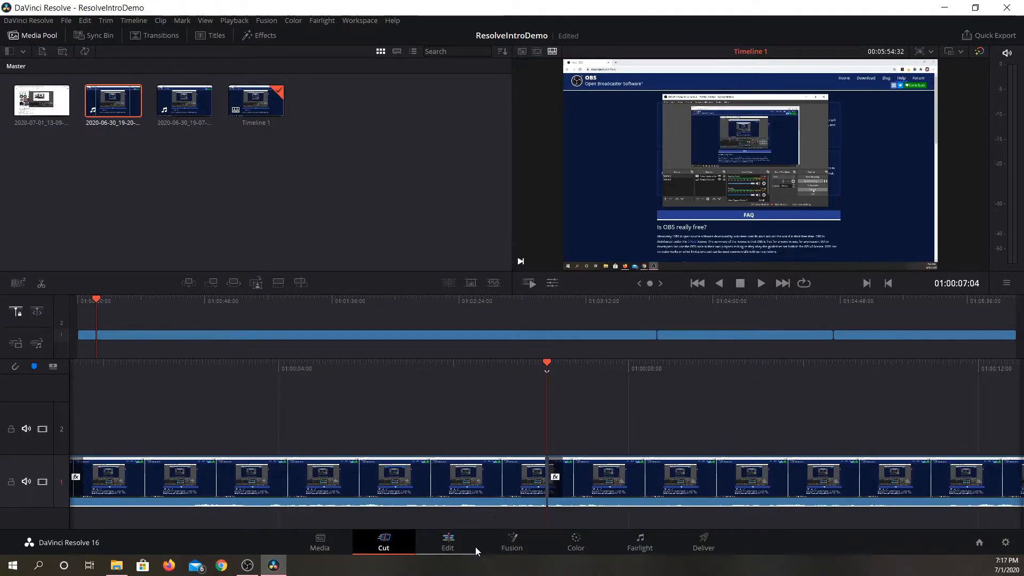
Return to the Edit page, delete the long second clip from the timeline there, and undo the deletion.
{"action": "left_click", "coordinate": [453, 543]}
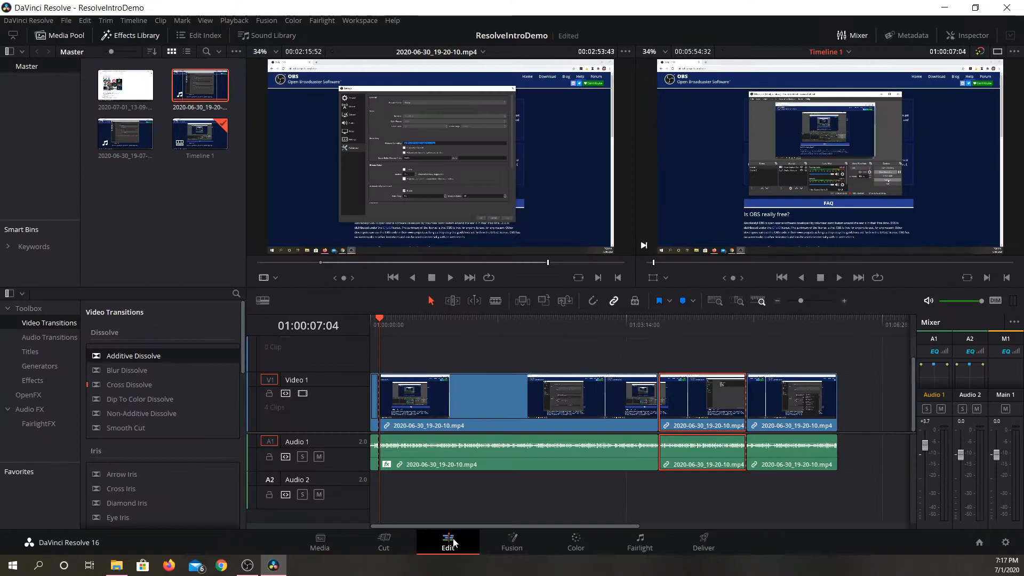
{"action": "left_click", "coordinate": [420, 410]}
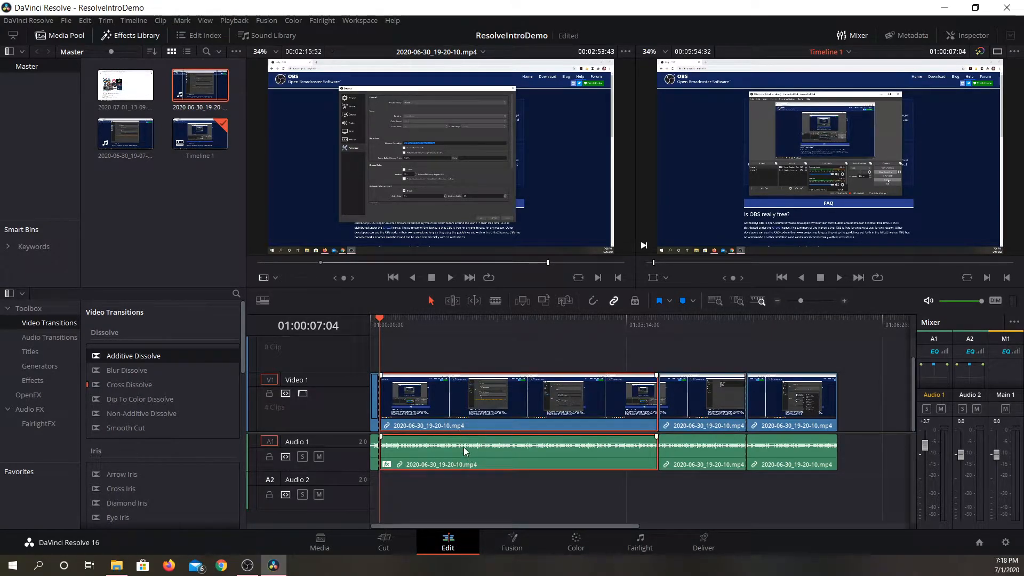
{"action": "key", "text": "BackSpace"}
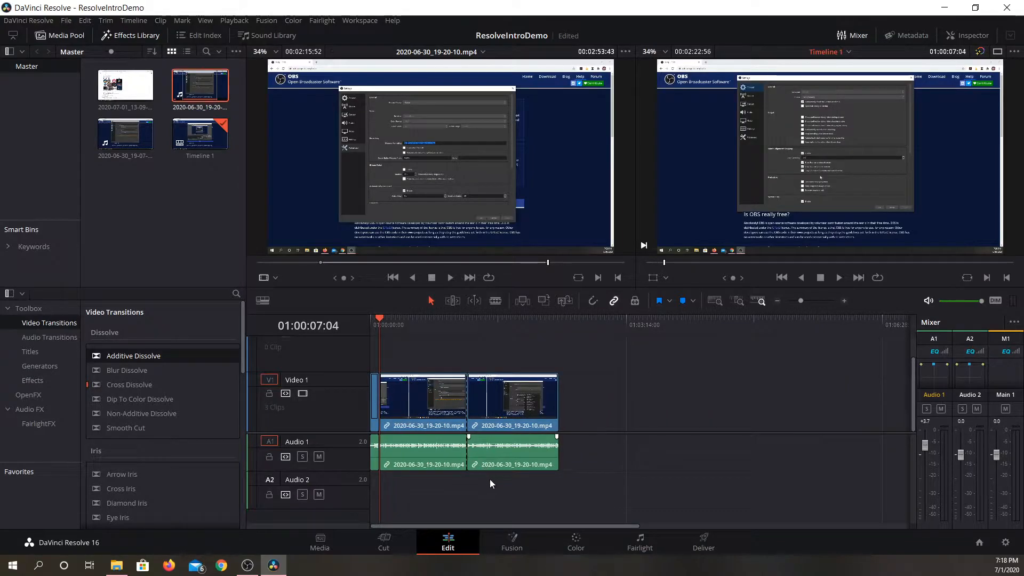
{"action": "key", "text": "ctrl+z"}
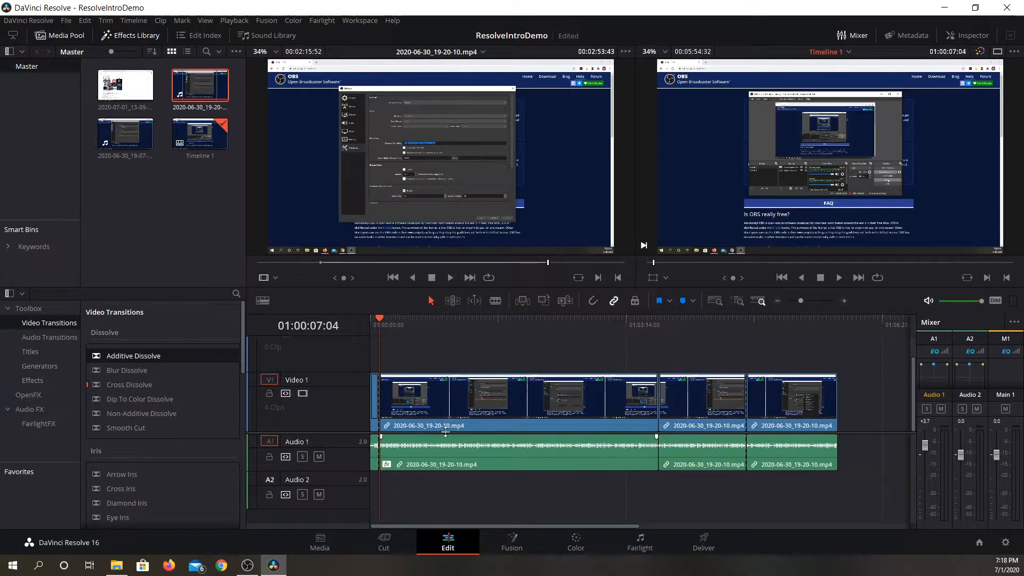
Delete the short clip at the start of the timeline and add an Additive Dissolve to the end of the last clip.
{"action": "left_click", "coordinate": [375, 394]}
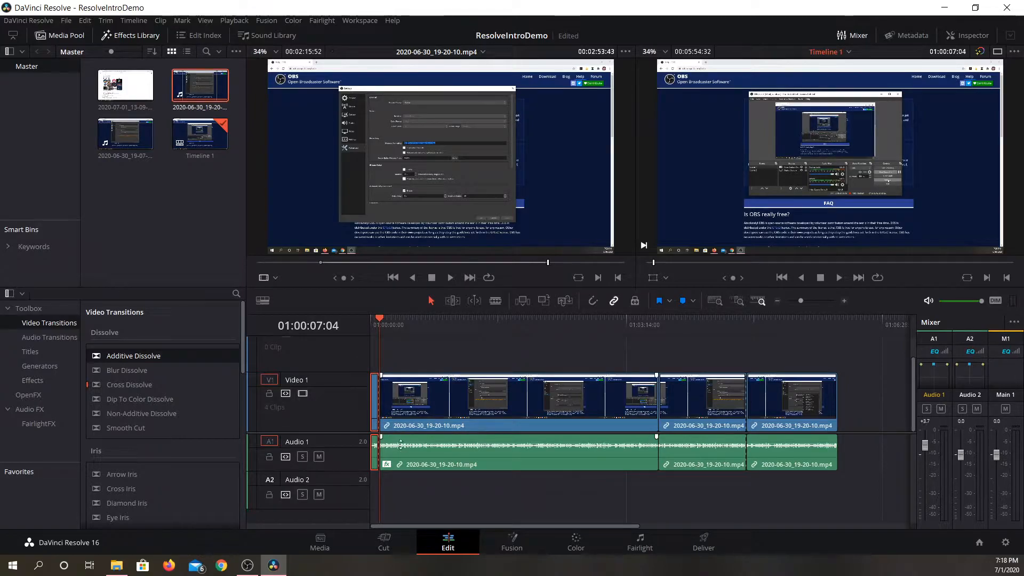
{"action": "key", "text": "Delete"}
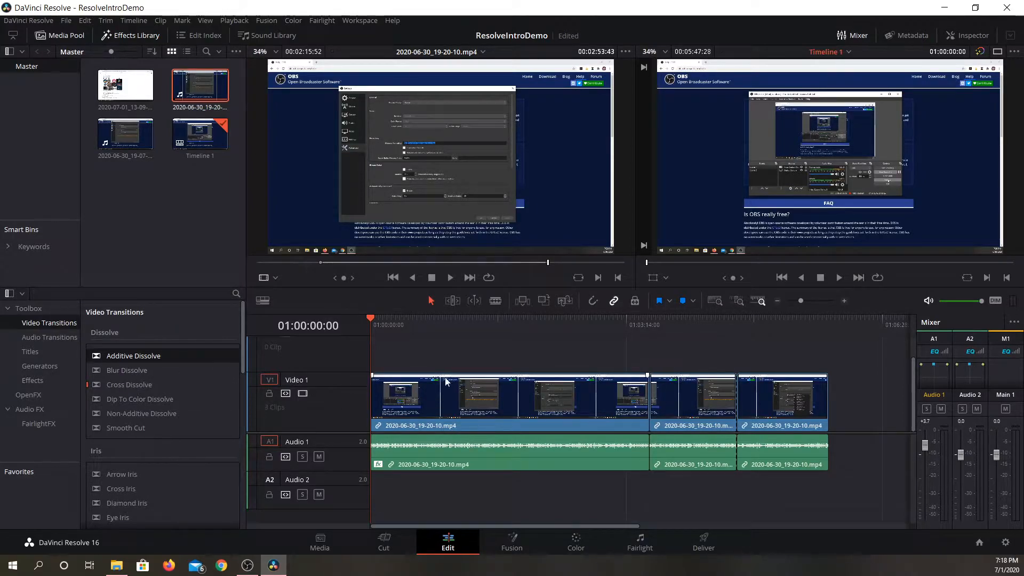
{"action": "left_click_drag", "start_coordinate": [152, 358], "coordinate": [826, 410]}
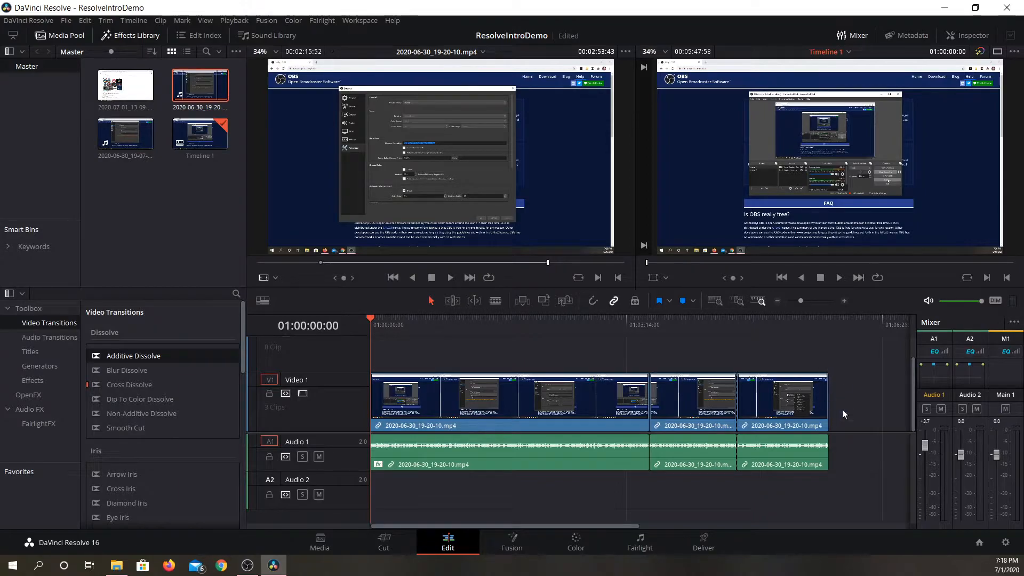
{"action": "mouse_move", "coordinate": [801, 300]}
{"action": "left_mouse_down"}
{"action": "mouse_move", "coordinate": [823, 302]}
{"action": "mouse_move", "coordinate": [780, 309]}
{"action": "mouse_move", "coordinate": [801, 303]}
{"action": "left_mouse_up"}
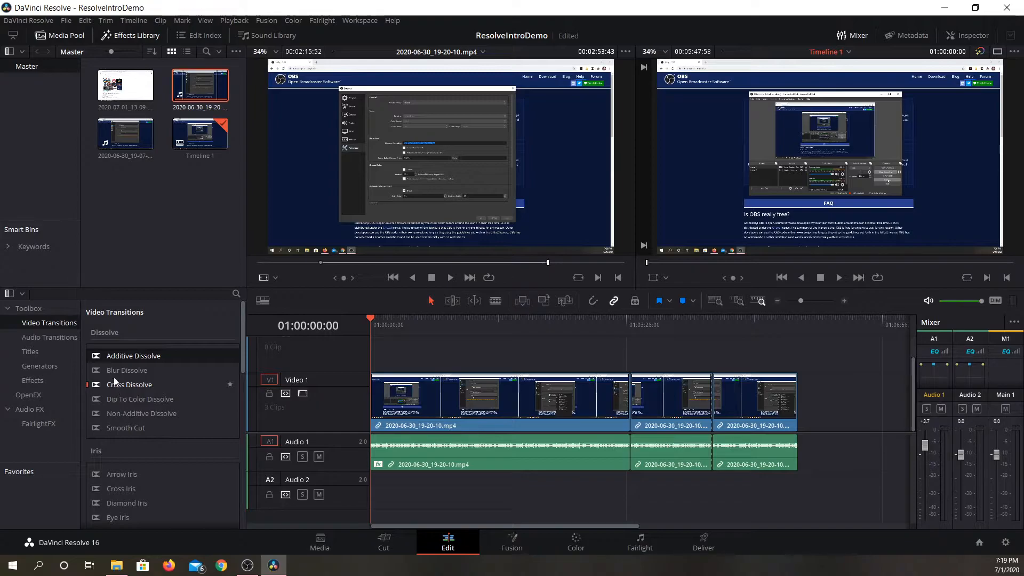
Add a basic Text title at the start of the timeline on a new track above Video 1.
{"action": "left_click", "coordinate": [25, 367]}
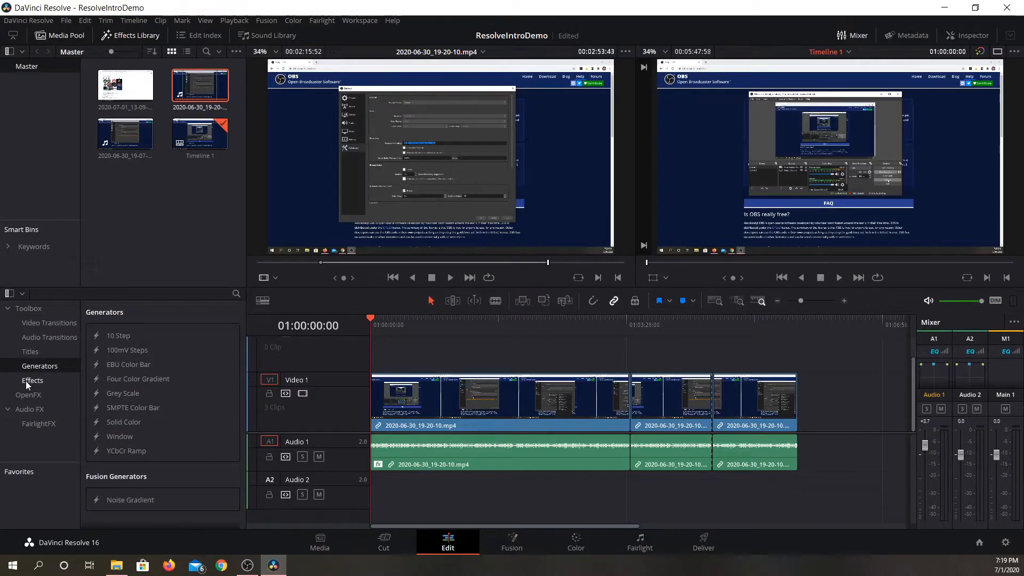
{"action": "left_click", "coordinate": [25, 381]}
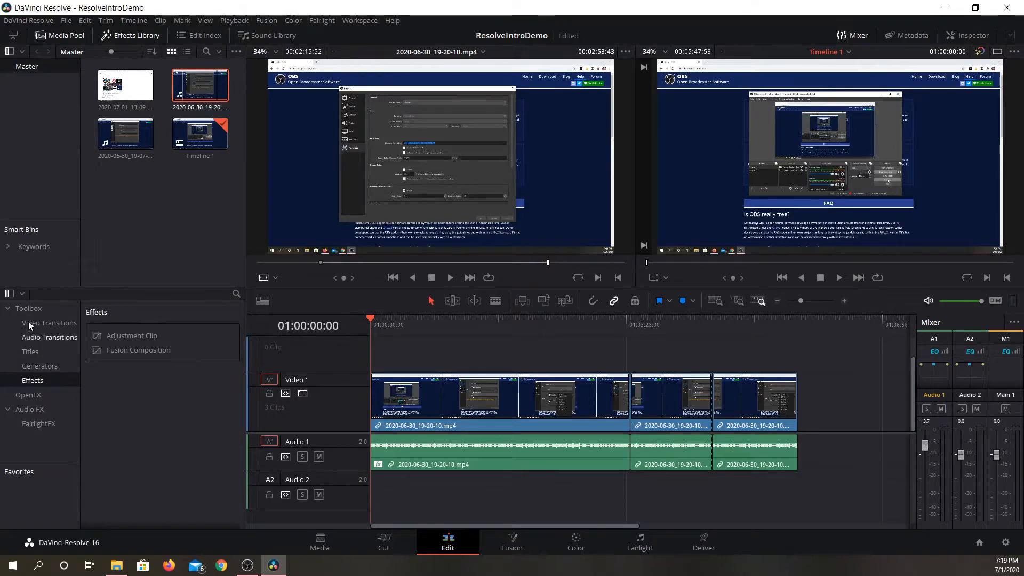
{"action": "left_click", "coordinate": [30, 364]}
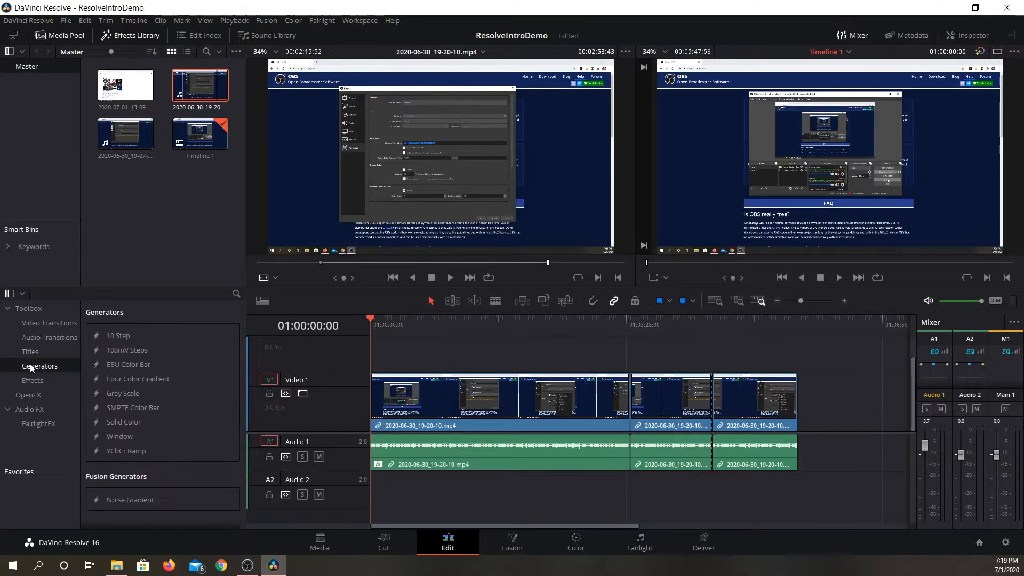
{"action": "left_click", "coordinate": [33, 352]}
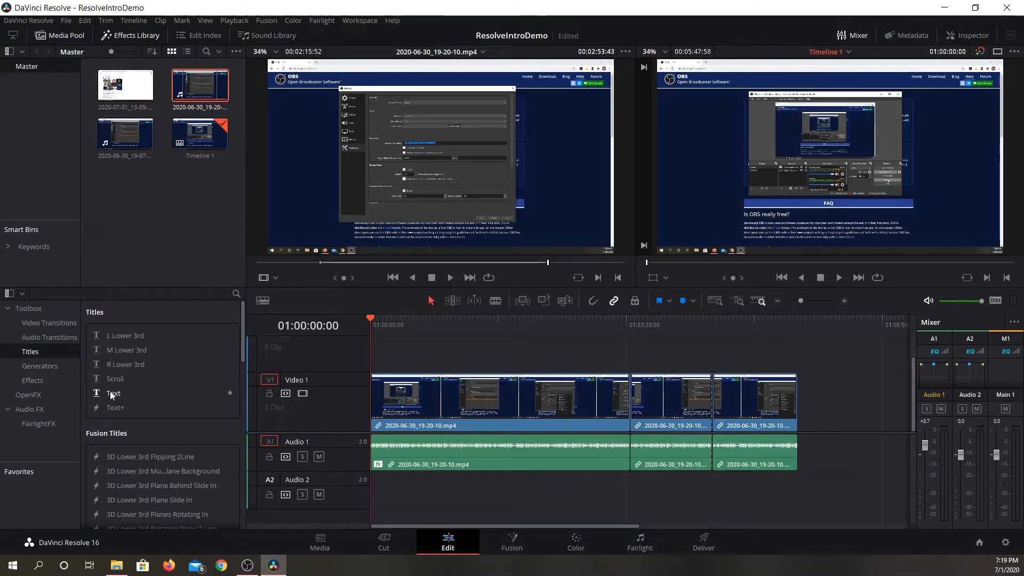
{"action": "left_click_drag", "start_coordinate": [111, 393], "coordinate": [374, 395]}
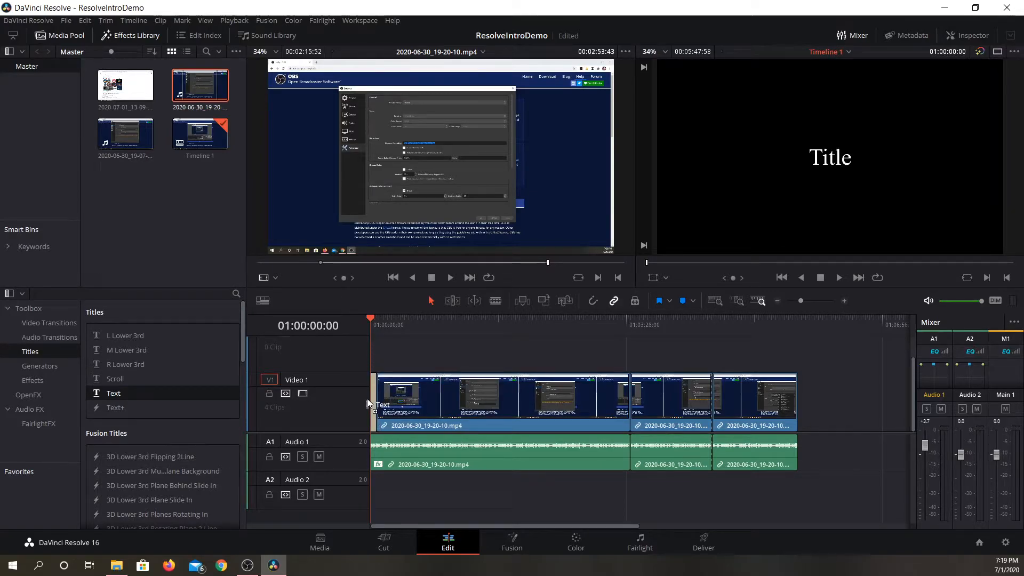
{"action": "left_click_drag", "start_coordinate": [367, 398], "coordinate": [373, 348]}
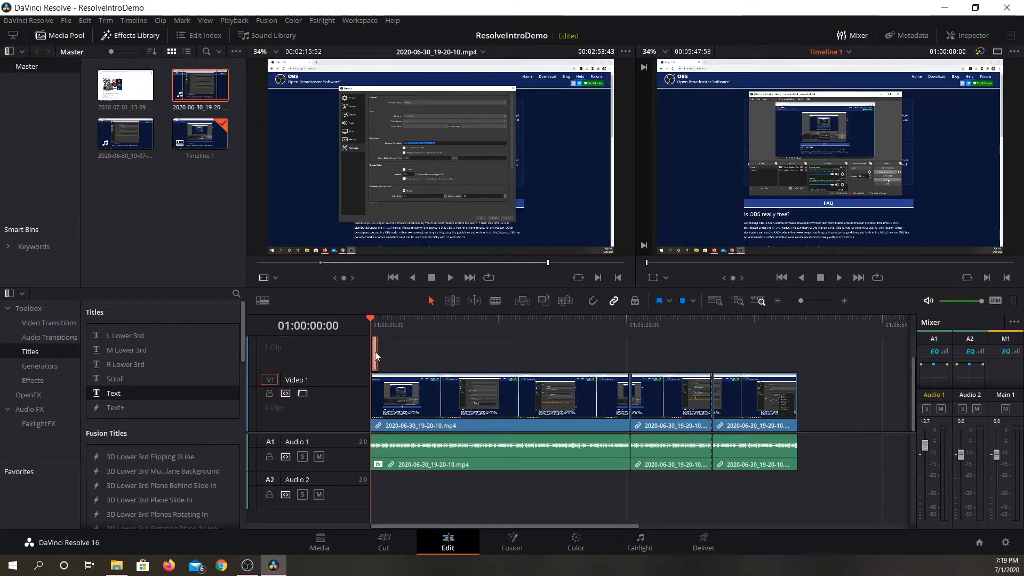
Open the title clip's settings, show it in the preview, and replace its text with "OBS STUDIO" and "For Education" on two lines.
{"action": "double_click", "coordinate": [376, 351]}
{"action": "left_click", "coordinate": [375, 320]}
{"action": "left_click", "coordinate": [376, 319]}
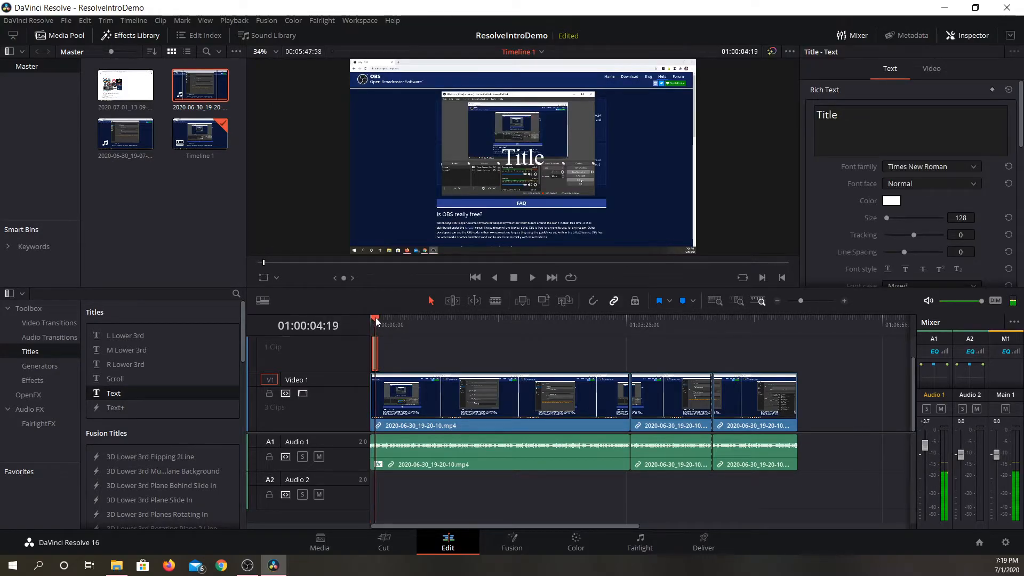
{"action": "double_click", "coordinate": [535, 159]}
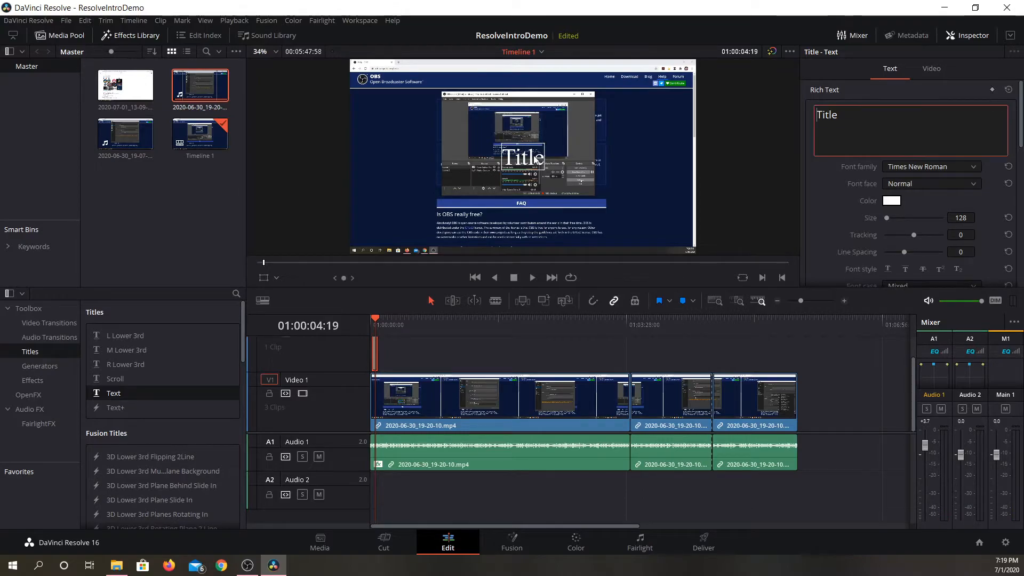
{"action": "double_click", "coordinate": [535, 159]}
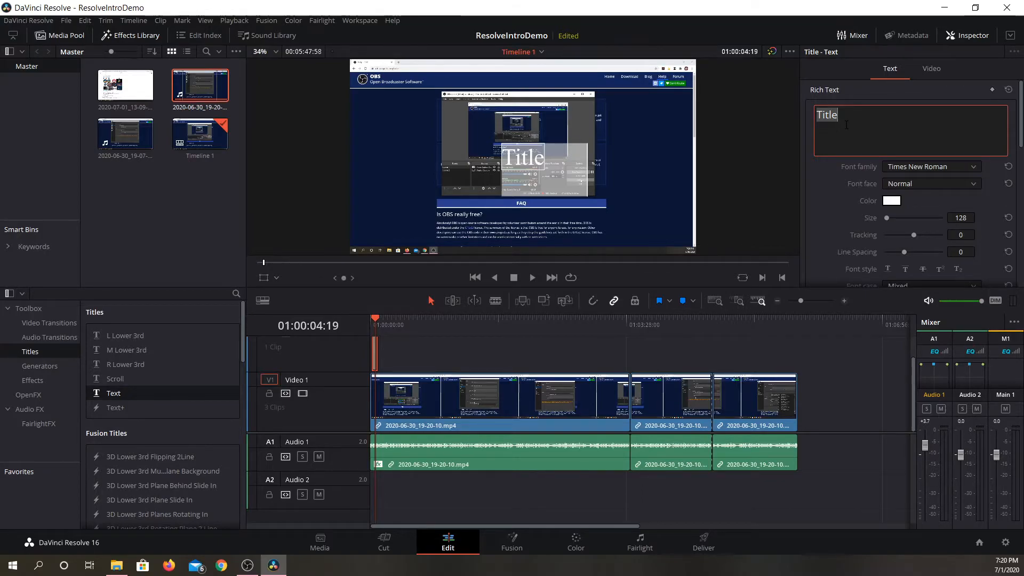
{"action": "type", "text": "OBS STUDIO"}
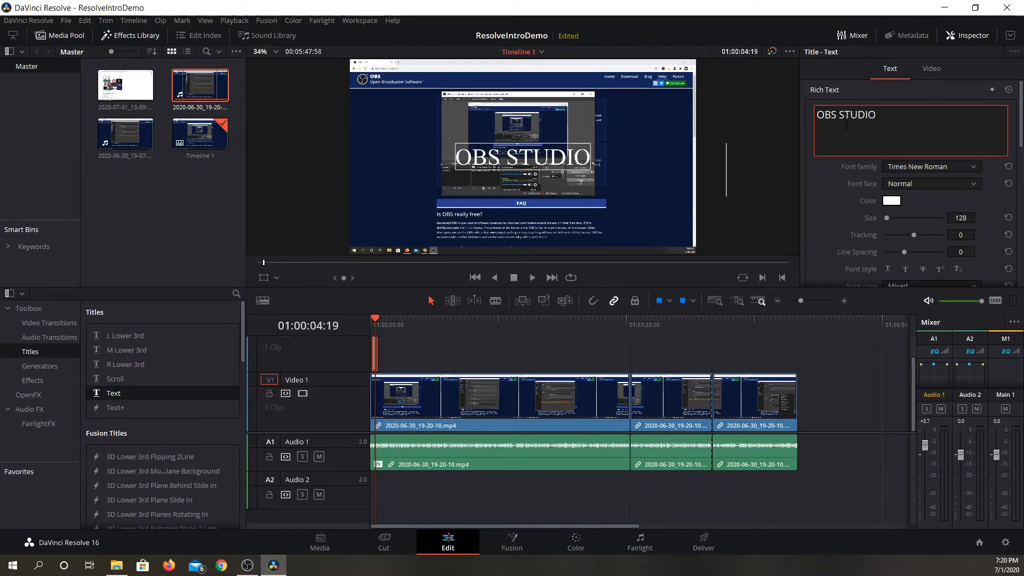
{"action": "key", "text": "Return"}
{"action": "type", "text": "For"}
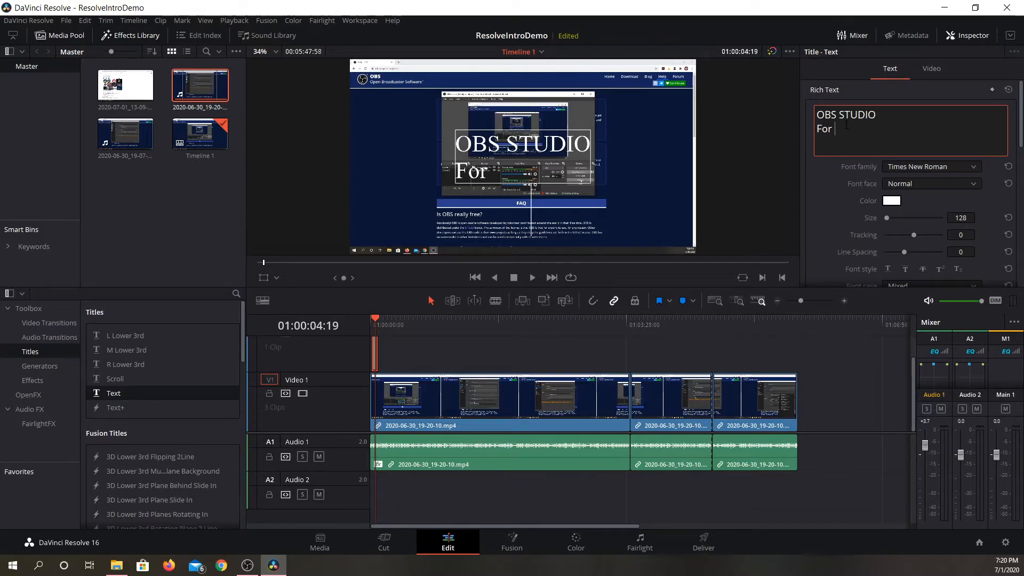
{"action": "type", "text": " Education"}
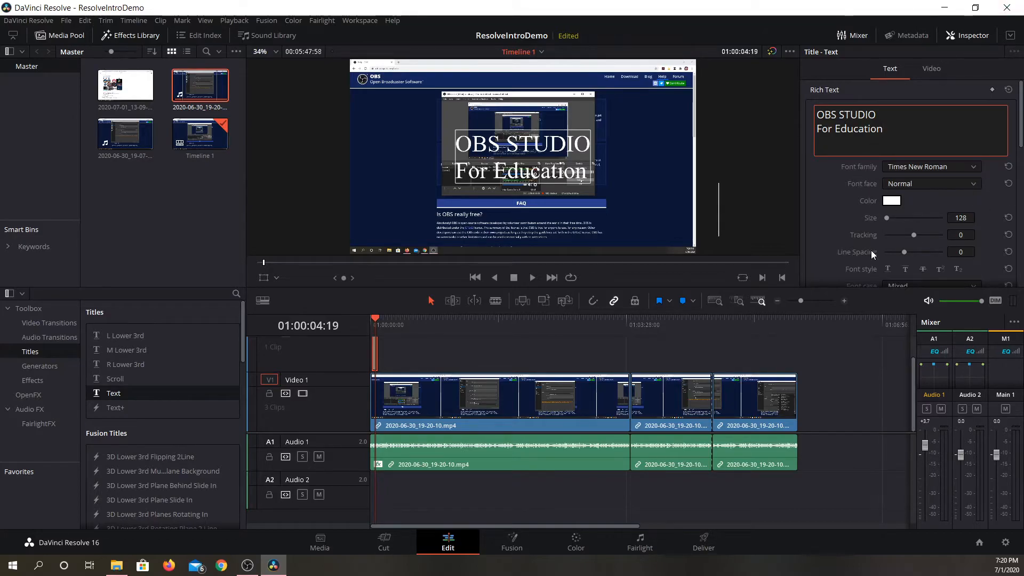
Change the title's text colour to the pale green #edfff4.
{"action": "left_click", "coordinate": [890, 202]}
{"action": "left_click_drag", "start_coordinate": [530, 200], "coordinate": [566, 272]}
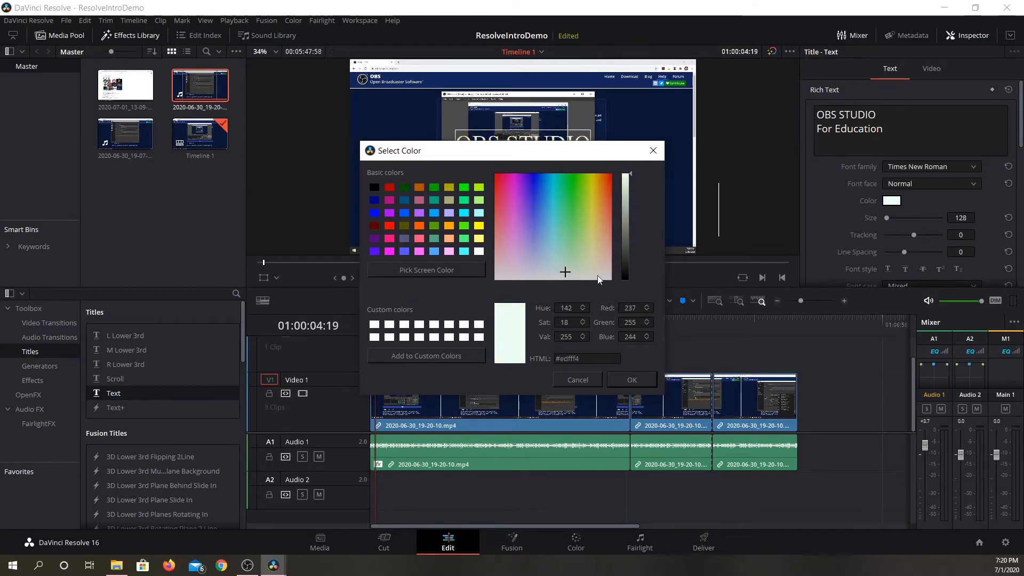
{"action": "left_click", "coordinate": [619, 374]}
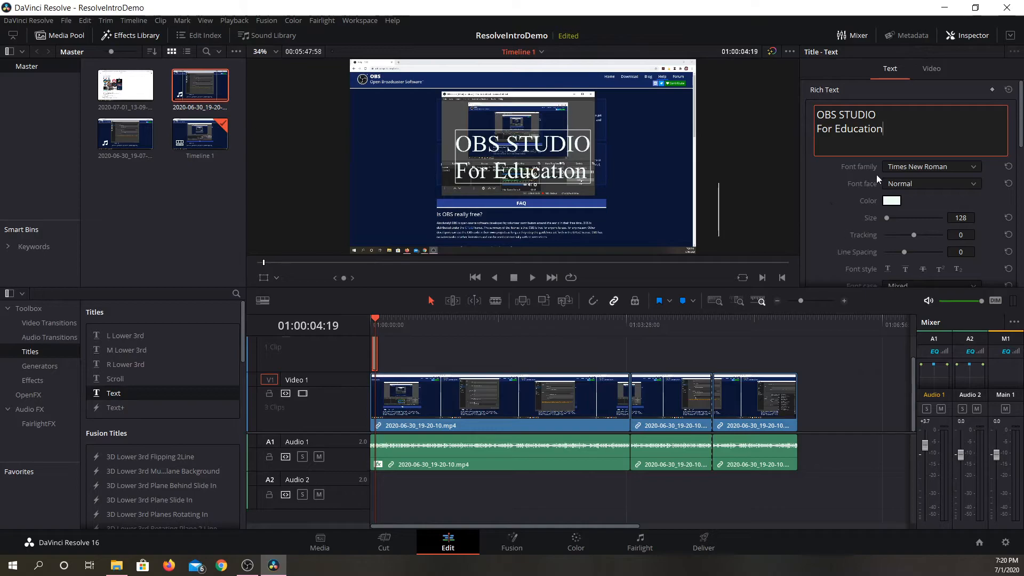
Set the title's text colour to the light pink #ffc2fe.
{"action": "left_click", "coordinate": [892, 201]}
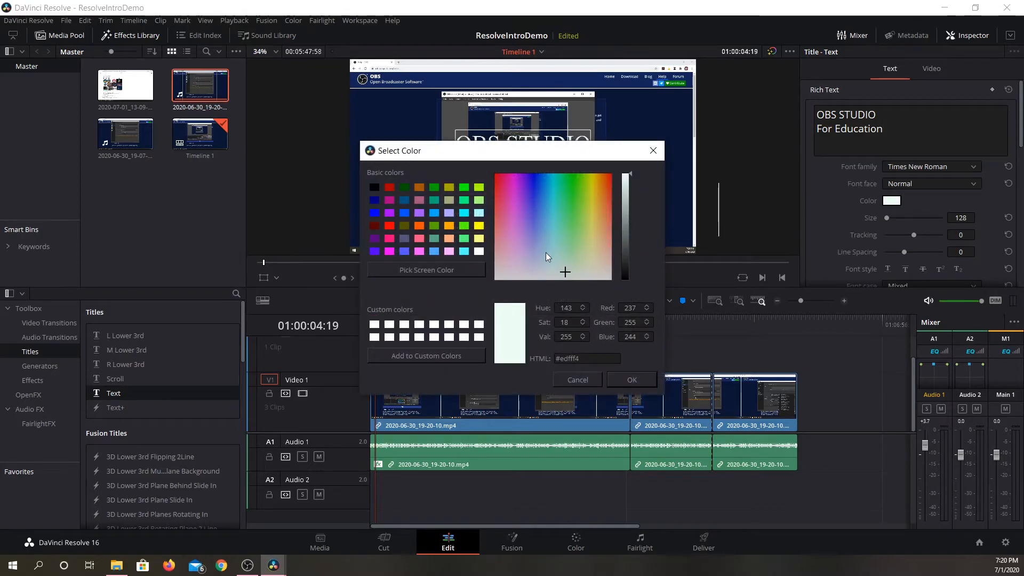
{"action": "left_click_drag", "start_coordinate": [539, 259], "coordinate": [514, 254]}
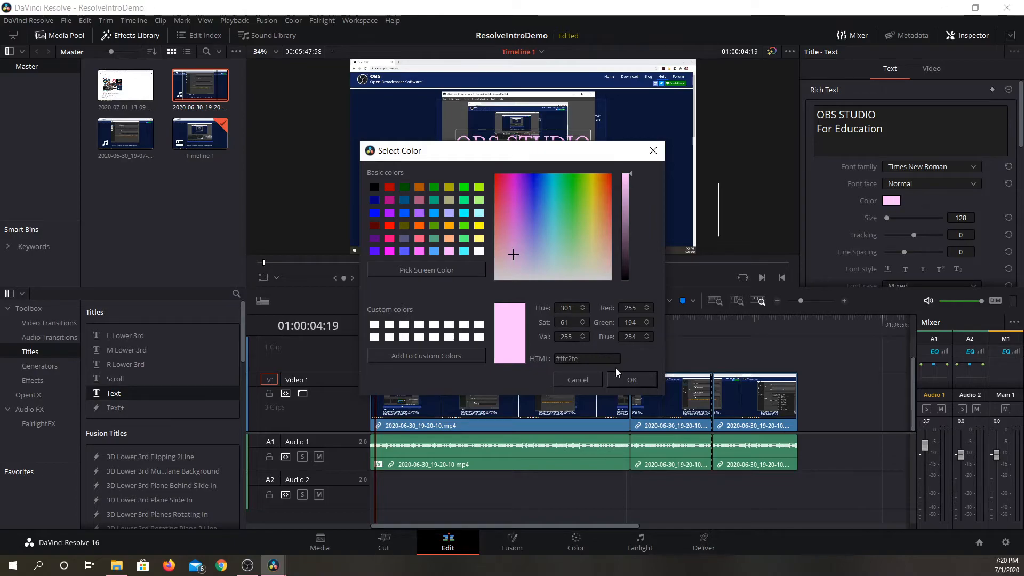
{"action": "left_click", "coordinate": [628, 376]}
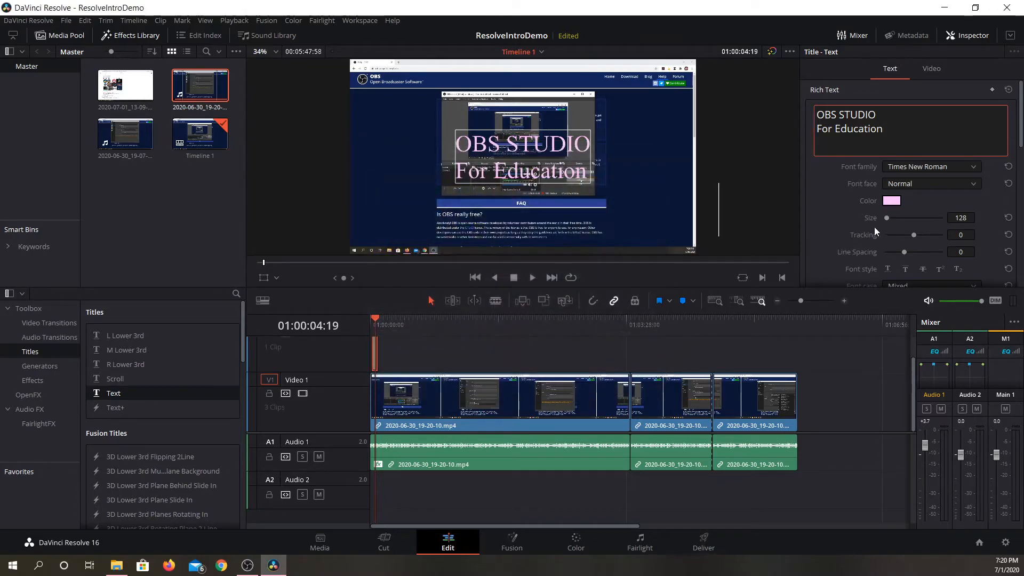
Enlarge the title text to size 192 and look through the available font families.
{"action": "scroll", "coordinate": [875, 226], "scroll_direction": "down", "scroll_amount": 2}
{"action": "scroll", "coordinate": [874, 226], "scroll_direction": "down", "scroll_amount": 1}
{"action": "scroll", "coordinate": [875, 226], "scroll_direction": "up", "scroll_amount": 3}
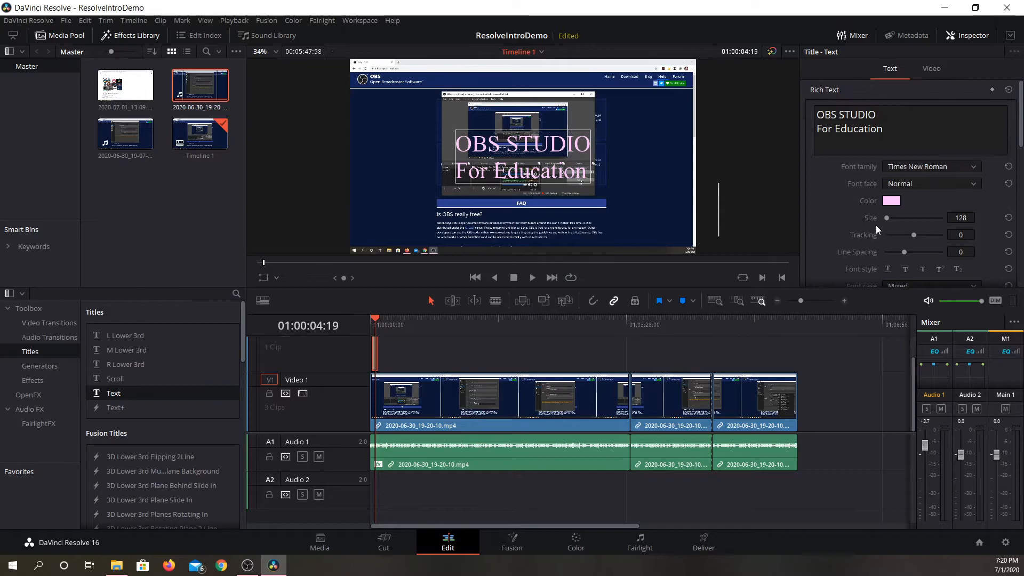
{"action": "left_click_drag", "start_coordinate": [883, 219], "coordinate": [886, 217]}
{"action": "left_click", "coordinate": [915, 167]}
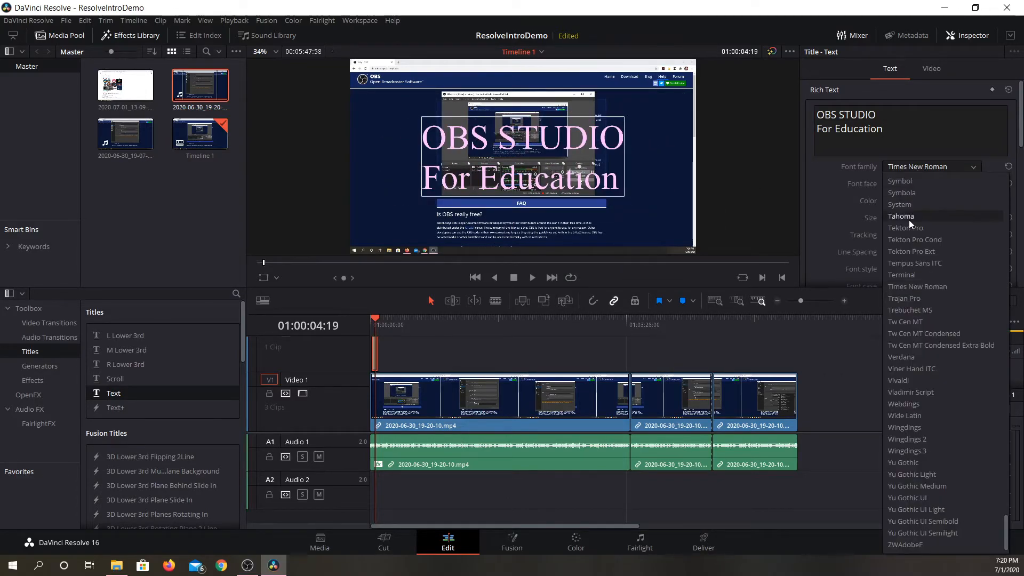
{"action": "left_click", "coordinate": [931, 167]}
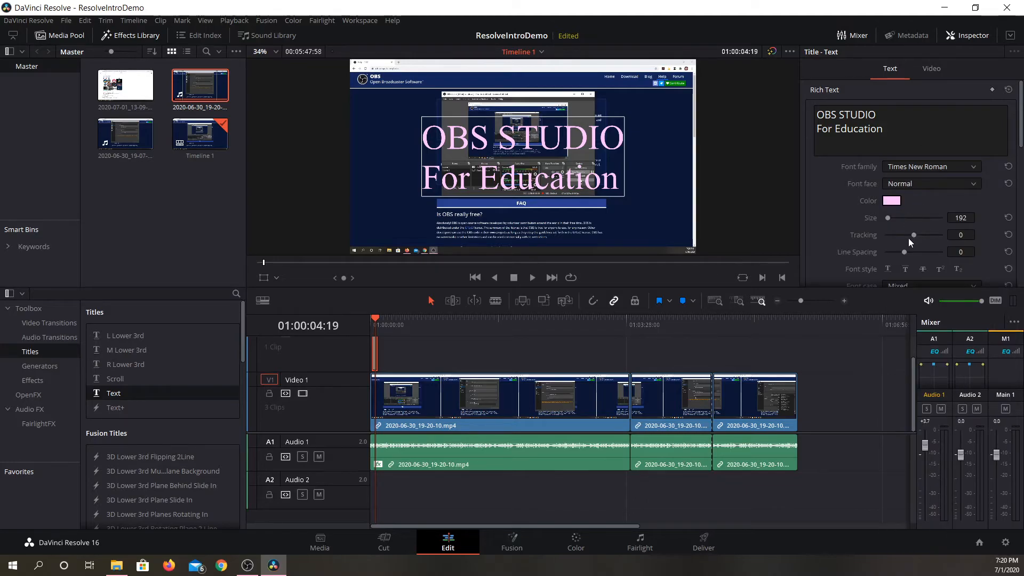
Give the title a black stroke of size 4 and set its drop shadow opacity to 84.
{"action": "left_click_drag", "start_coordinate": [1020, 146], "coordinate": [1019, 197]}
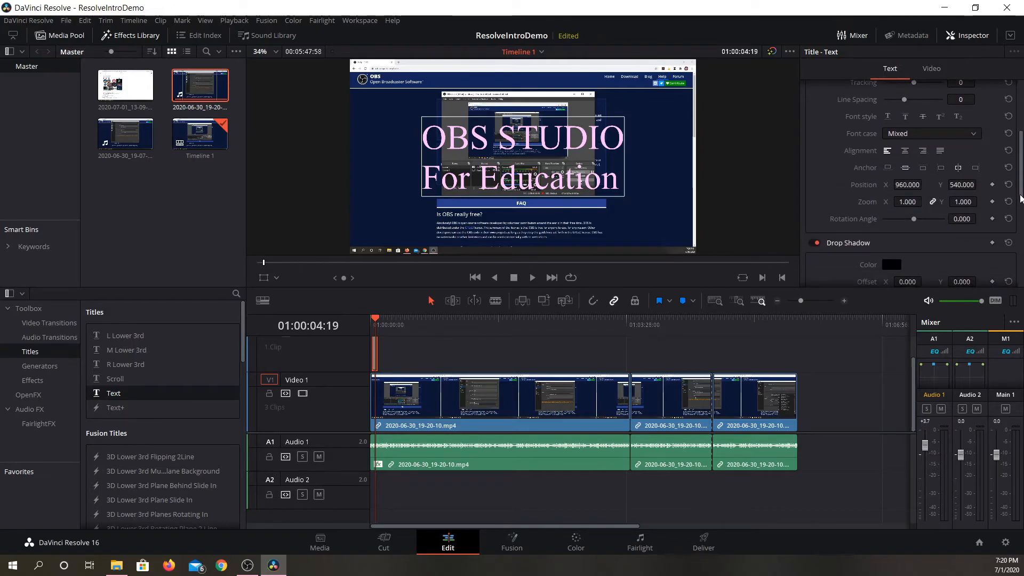
{"action": "left_click_drag", "start_coordinate": [1020, 192], "coordinate": [1013, 241]}
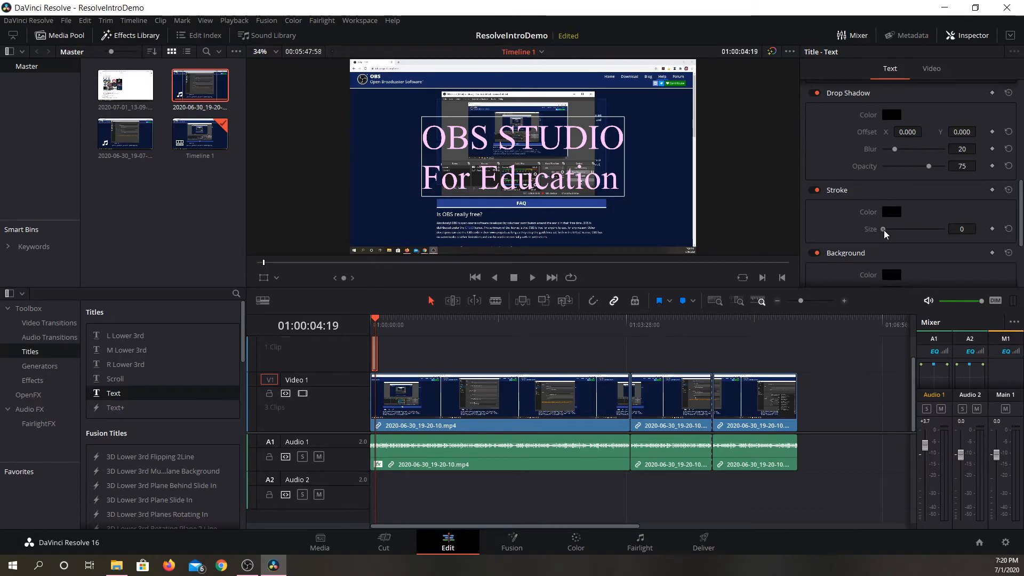
{"action": "mouse_move", "coordinate": [884, 233]}
{"action": "left_mouse_down"}
{"action": "mouse_move", "coordinate": [911, 235]}
{"action": "mouse_move", "coordinate": [899, 236]}
{"action": "left_mouse_up"}
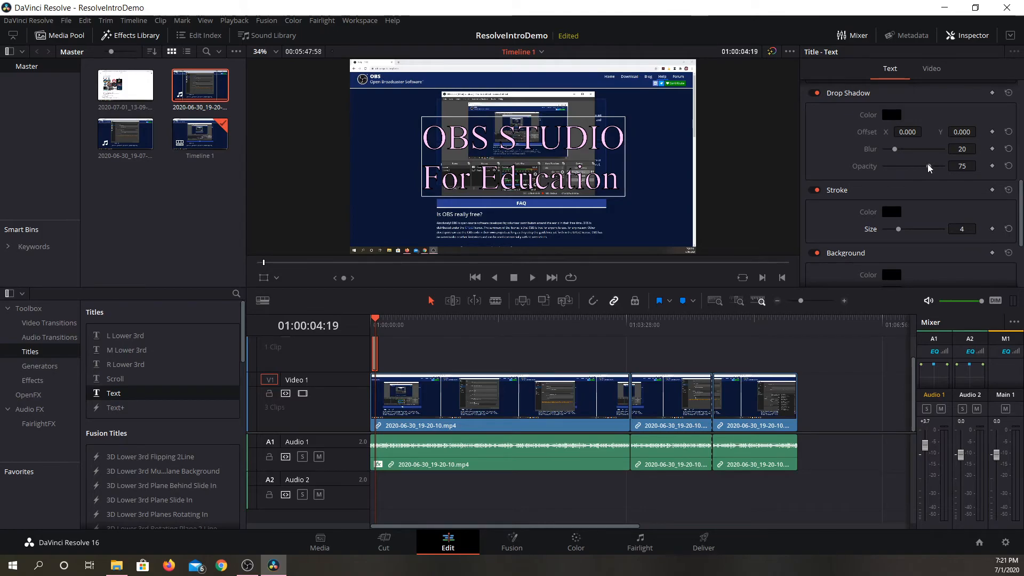
{"action": "scroll", "coordinate": [891, 142], "scroll_direction": "up", "scroll_amount": 1}
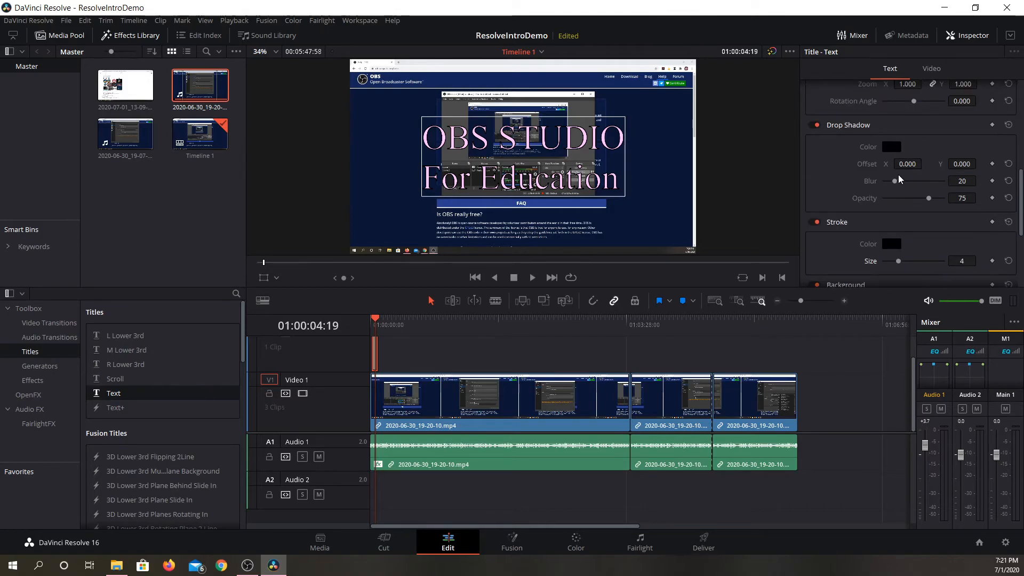
{"action": "mouse_move", "coordinate": [926, 199]}
{"action": "left_mouse_down"}
{"action": "mouse_move", "coordinate": [896, 206]}
{"action": "mouse_move", "coordinate": [980, 207]}
{"action": "mouse_move", "coordinate": [926, 212]}
{"action": "mouse_move", "coordinate": [935, 214]}
{"action": "left_mouse_up"}
Toggle the title's drop shadow off and on to compare its effect, finishing with it enabled.
{"action": "left_click", "coordinate": [817, 126]}
{"action": "left_click", "coordinate": [817, 127]}
{"action": "left_click", "coordinate": [816, 128]}
{"action": "left_click", "coordinate": [816, 129]}
{"action": "left_click", "coordinate": [815, 128]}
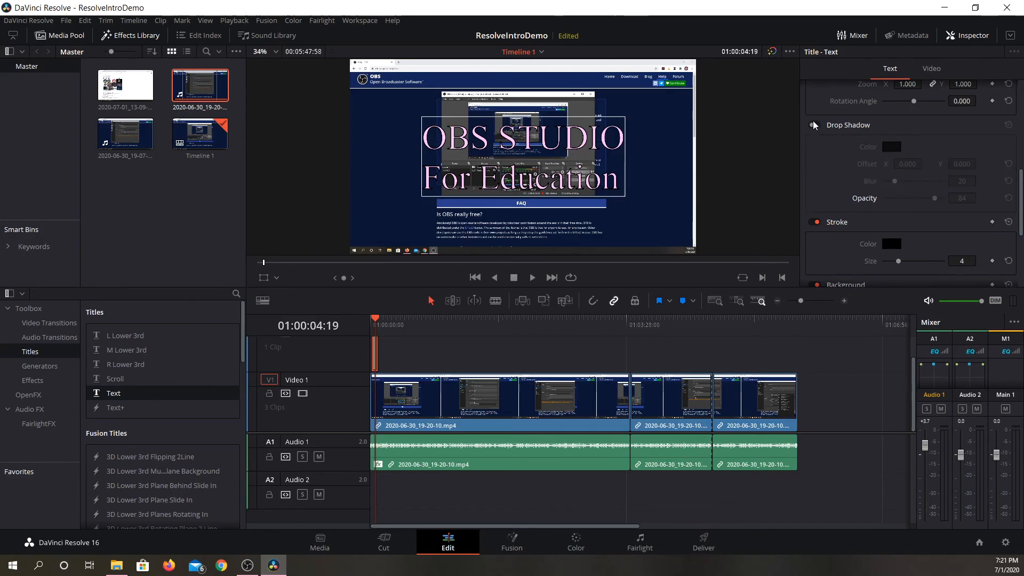
{"action": "left_click", "coordinate": [813, 126]}
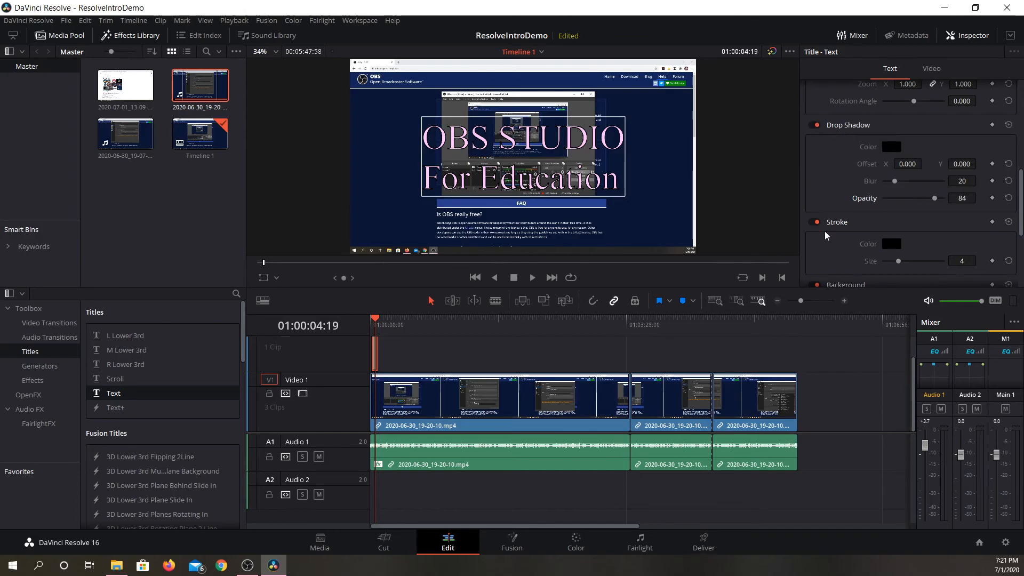
Switch the title's background off and back on to compare its effect.
{"action": "scroll", "coordinate": [825, 229], "scroll_direction": "down", "scroll_amount": 1}
{"action": "scroll", "coordinate": [825, 230], "scroll_direction": "down", "scroll_amount": 2}
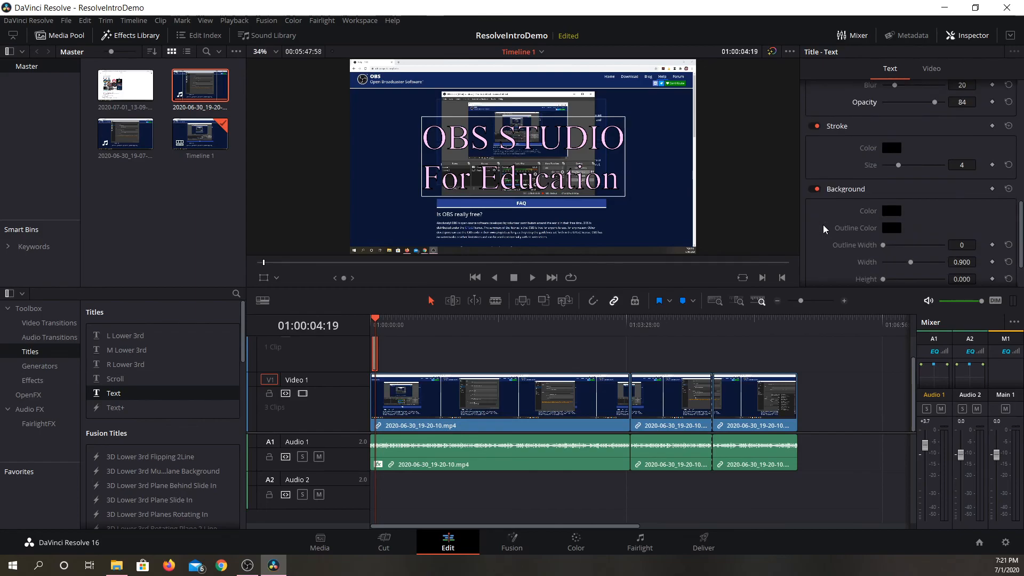
{"action": "left_click", "coordinate": [816, 190]}
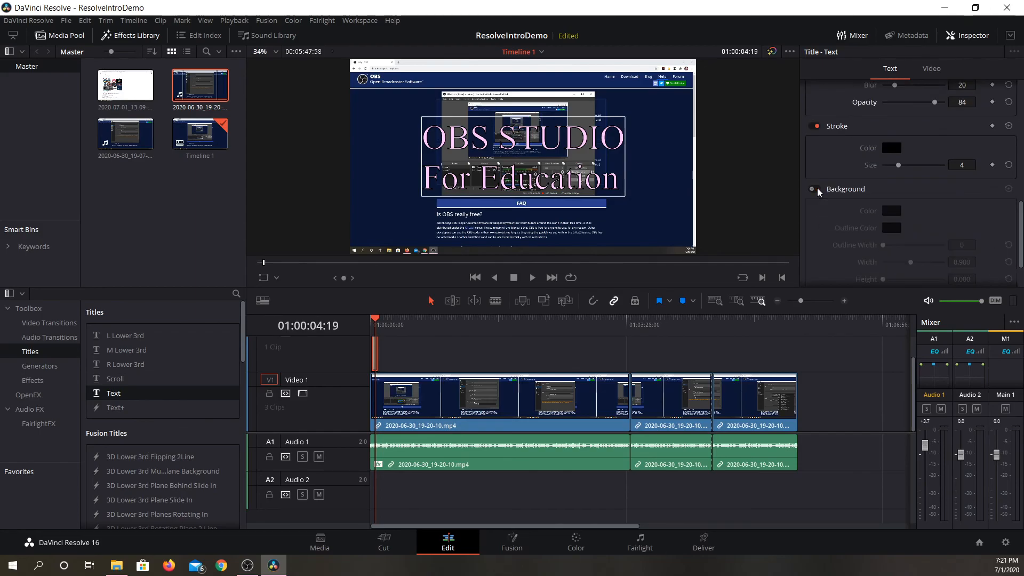
{"action": "left_click", "coordinate": [816, 190]}
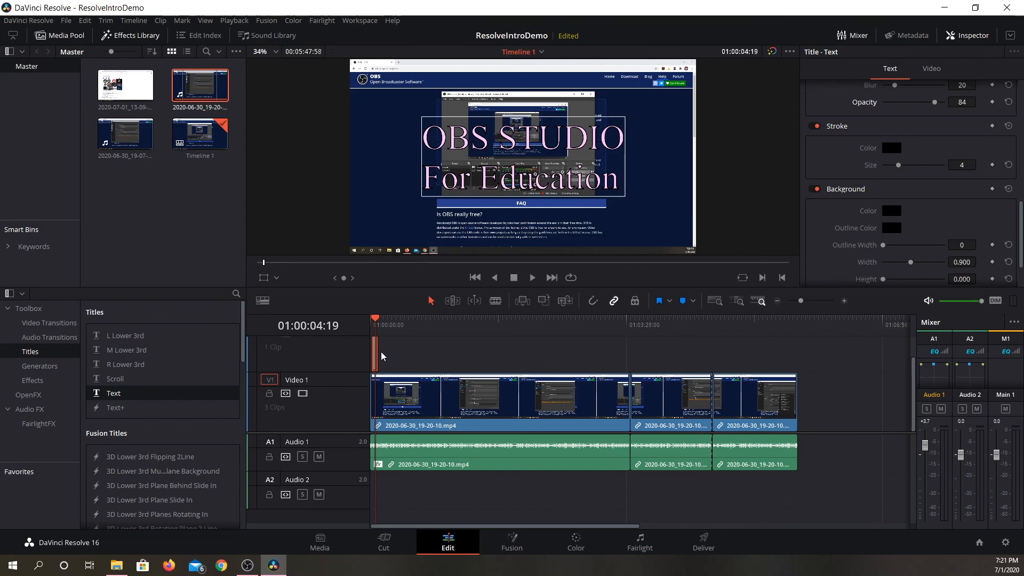